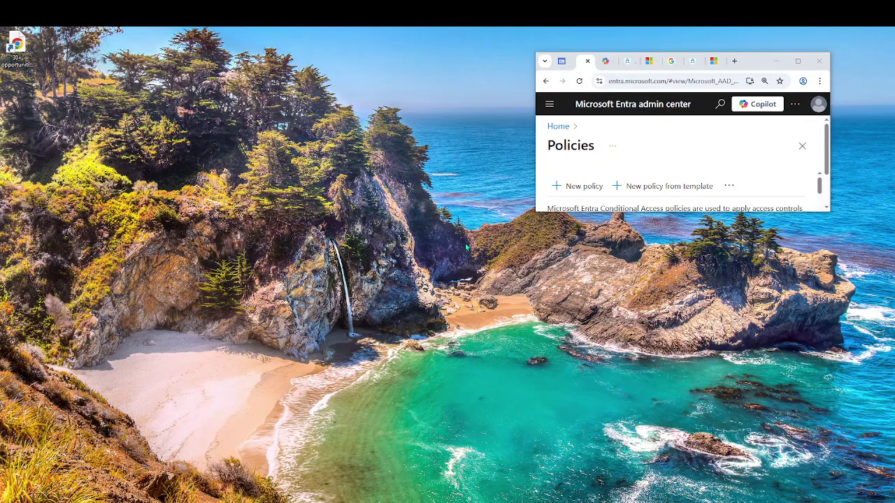
# - Maximize the browser window and open the Conditional Access overview under Protection in the Microsoft Entra admin center
pyautogui.click(798, 61)
pyautogui.click(70, 36)
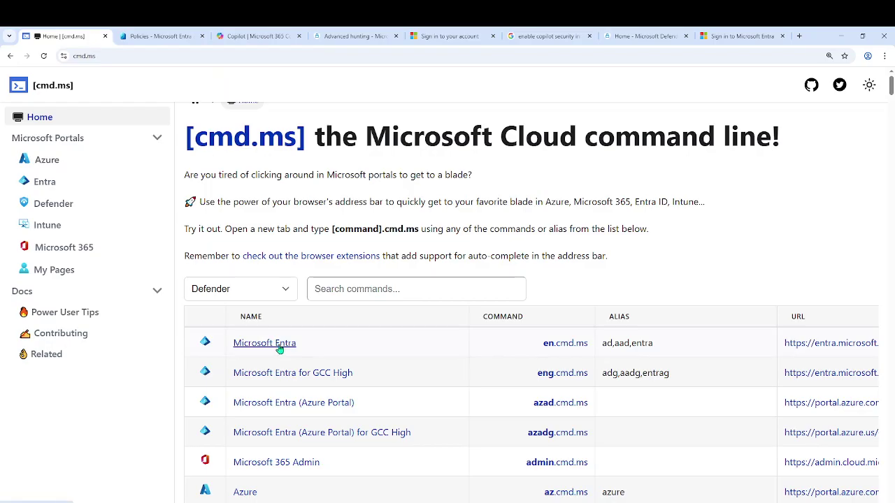
pyautogui.click(169, 36)
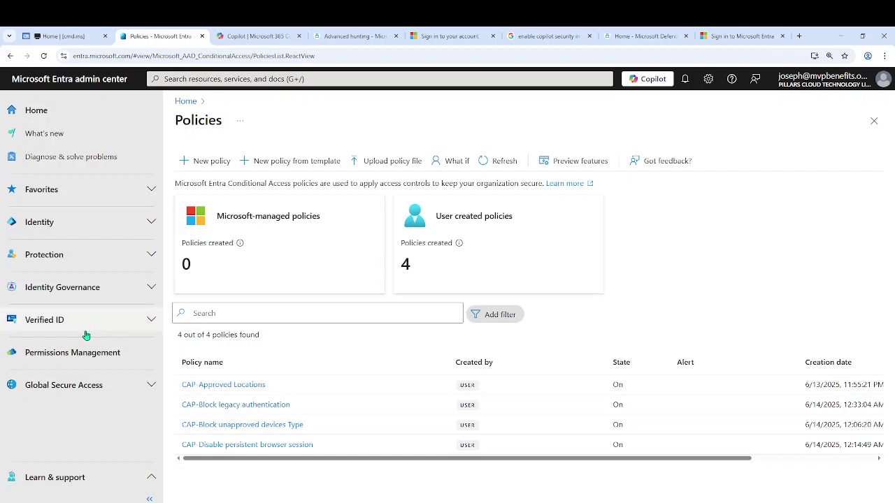
pyautogui.click(151, 255)
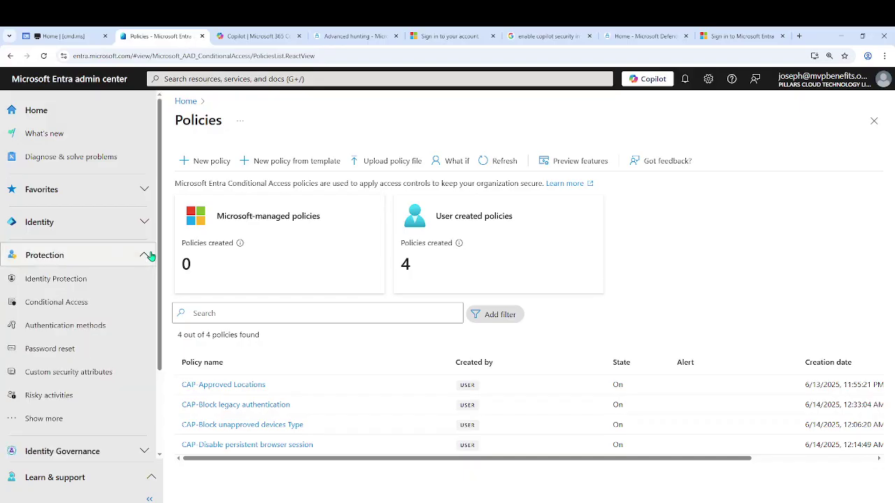
pyautogui.click(59, 303)
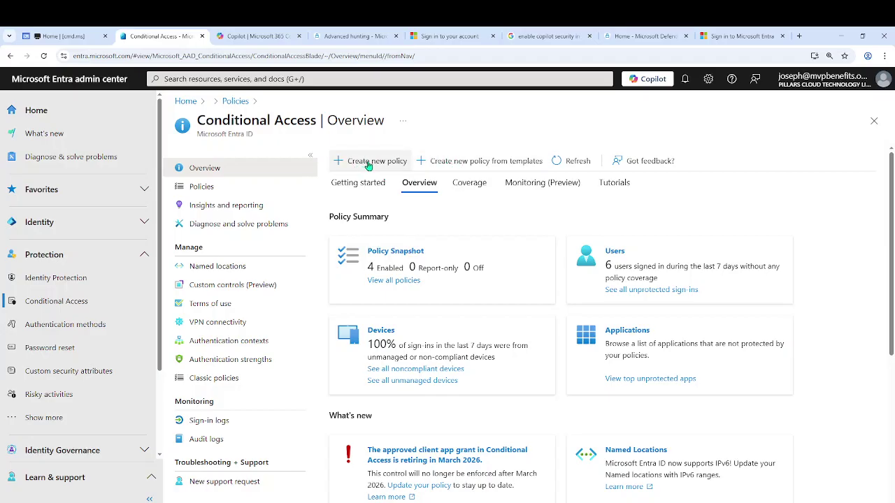
# - Start a new policy from the "Require multifactor authentication for all users" template and proceed to its review page
pyautogui.click(464, 163)
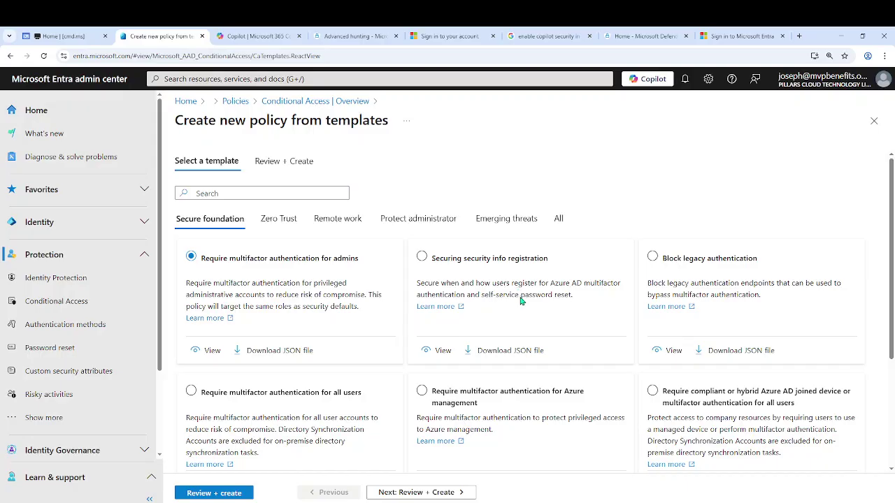
pyautogui.scroll(-3, 520, 302)
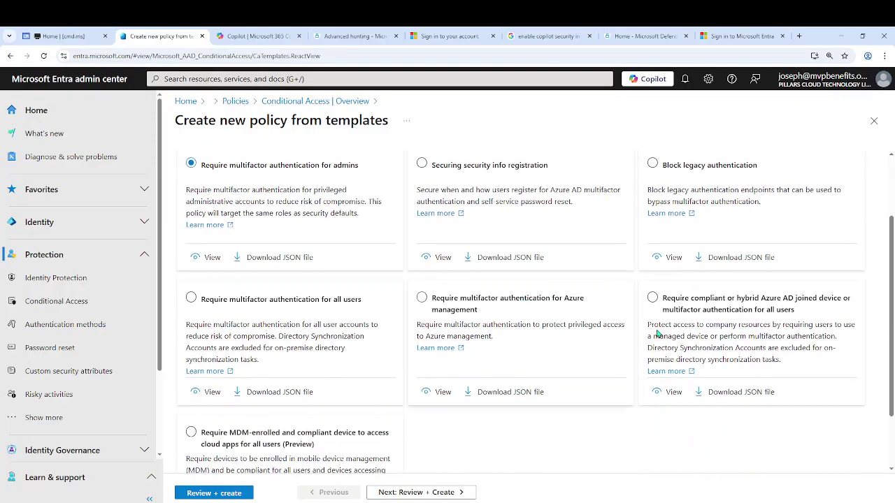
pyautogui.scroll(3, 619, 328)
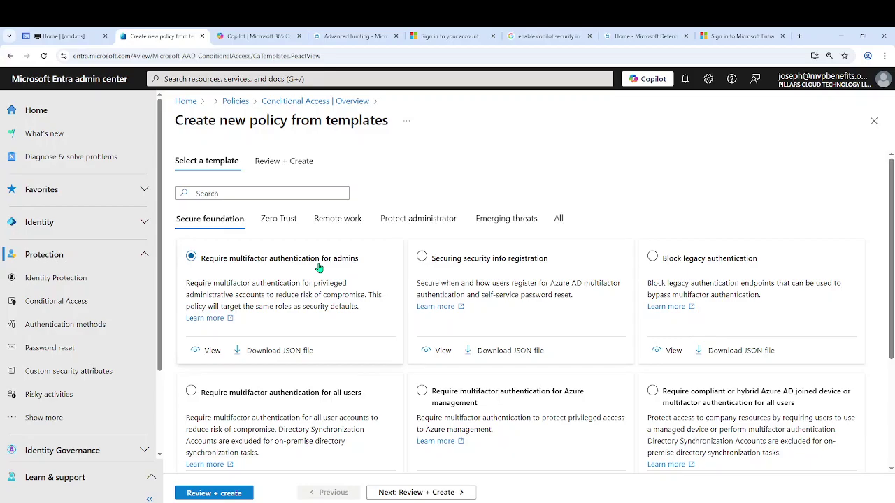
pyautogui.scroll(-1, 327, 269)
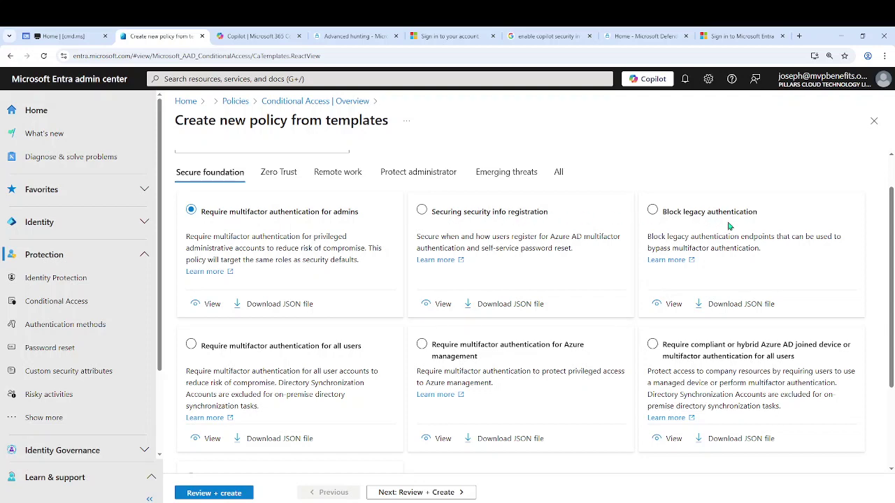
pyautogui.scroll(-2, 741, 234)
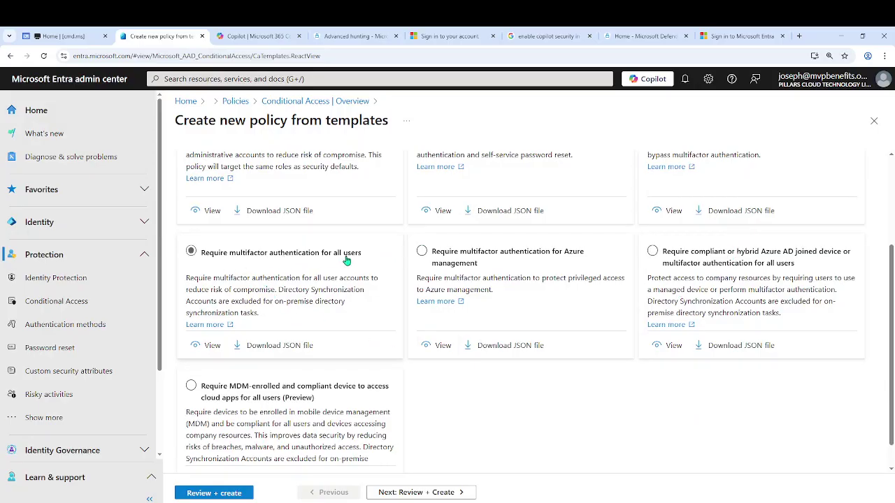
pyautogui.click(192, 253)
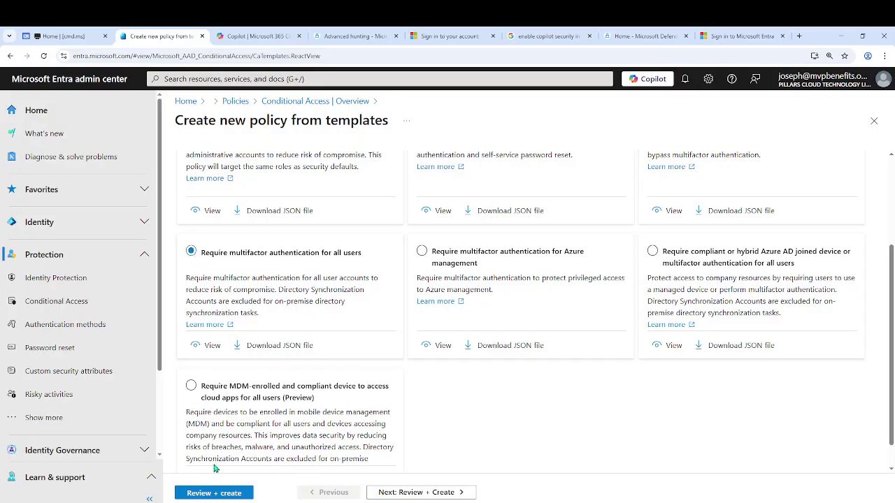
pyautogui.click(214, 493)
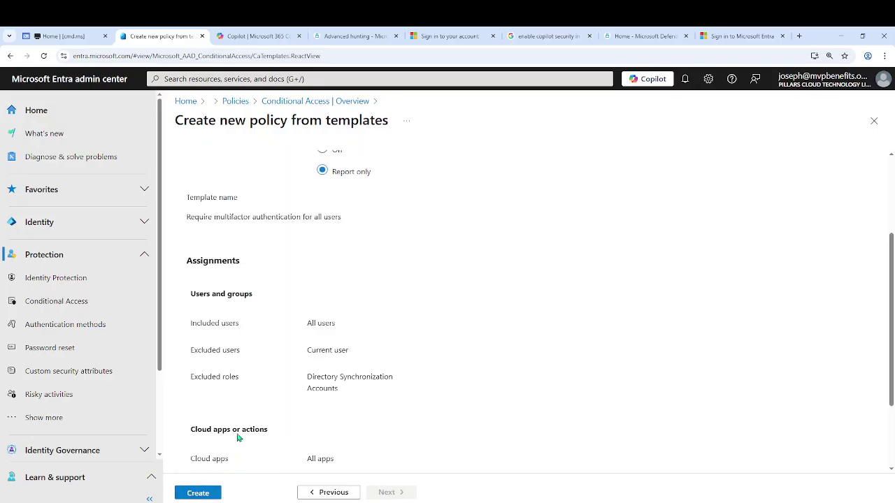
# - Review the template's settings and prefix the policy name with "CAP- "
pyautogui.scroll(-3, 333, 246)
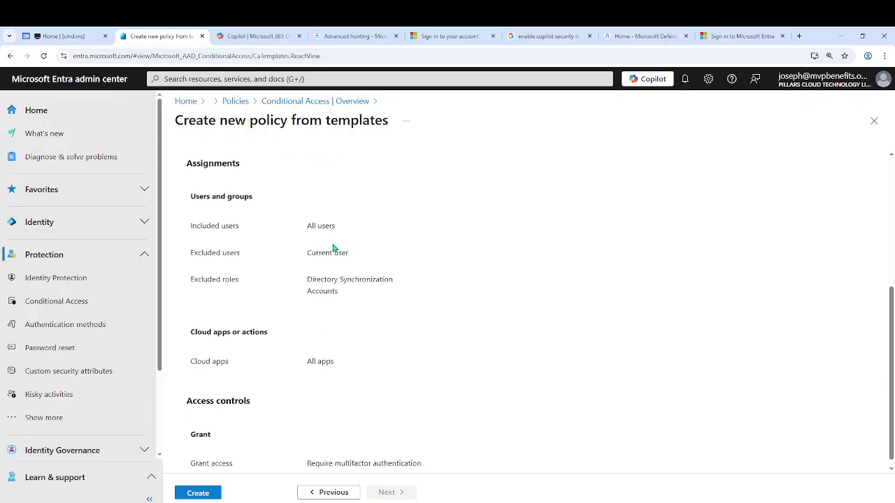
pyautogui.scroll(3, 332, 307)
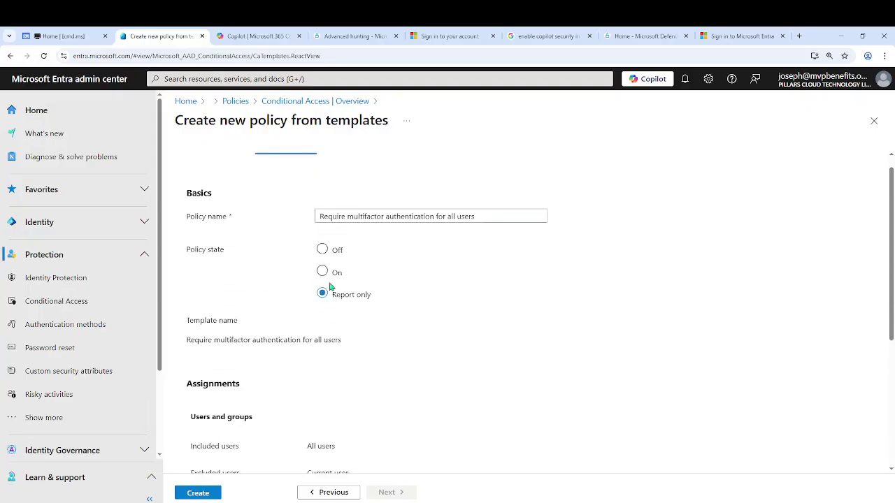
pyautogui.scroll(-3, 325, 291)
pyautogui.scroll(3, 317, 298)
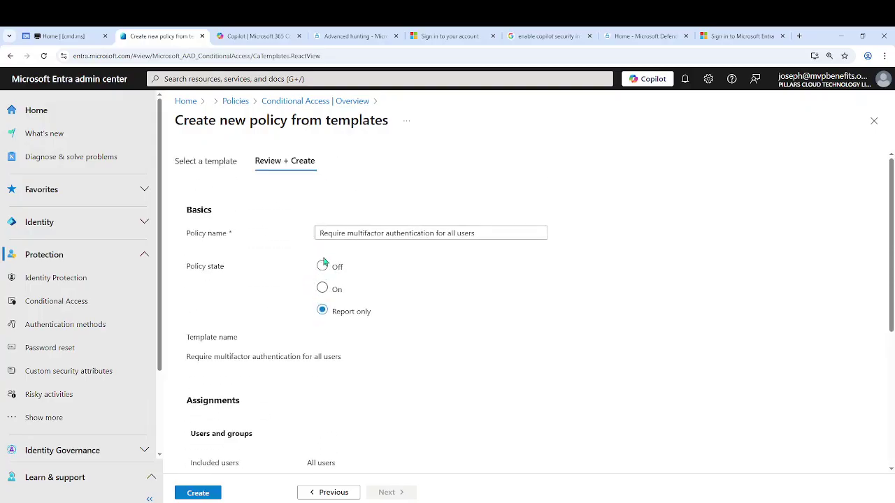
pyautogui.click(321, 234)
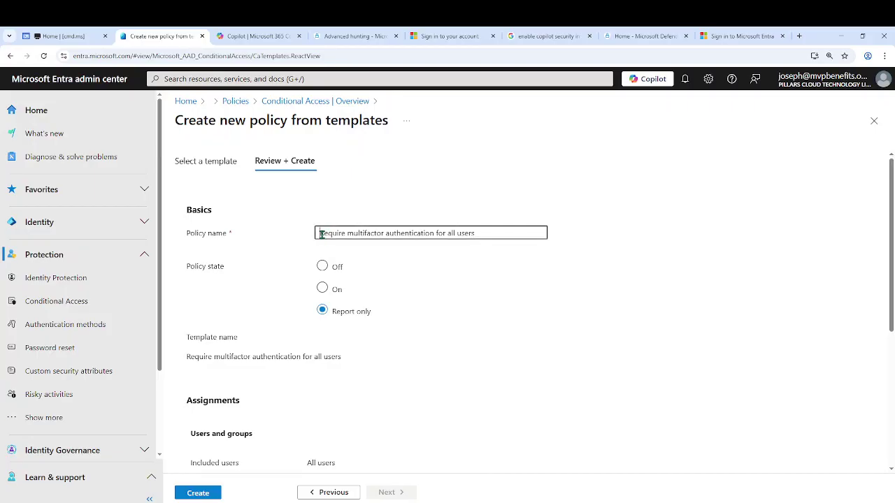
pyautogui.write('CAP-')
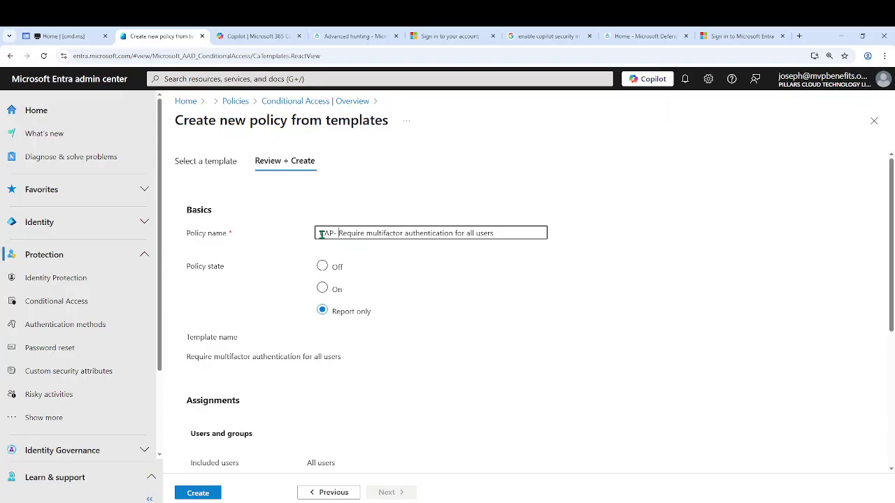
# - Check the policy's included and excluded users, cloud apps and grant access, and create the policy in report-only state
pyautogui.scroll(-3, 315, 277)
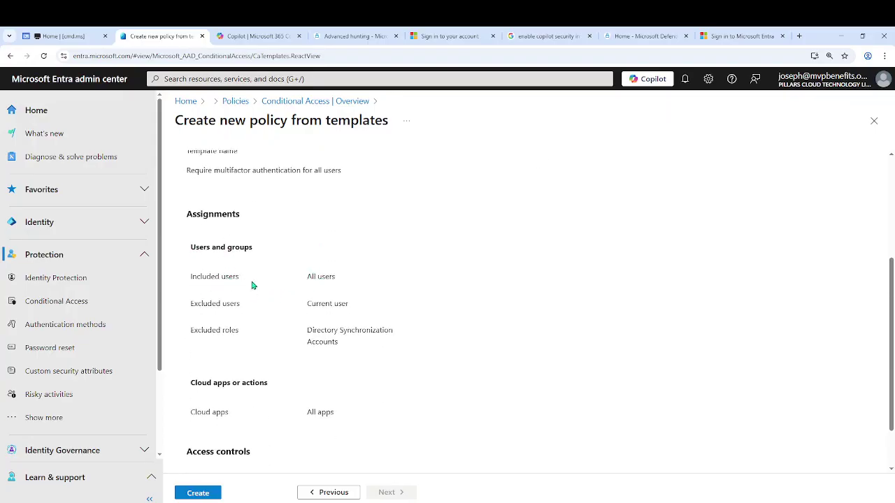
pyautogui.moveTo(302, 275); pyautogui.dragTo(344, 275)
pyautogui.moveTo(309, 304); pyautogui.dragTo(356, 301)
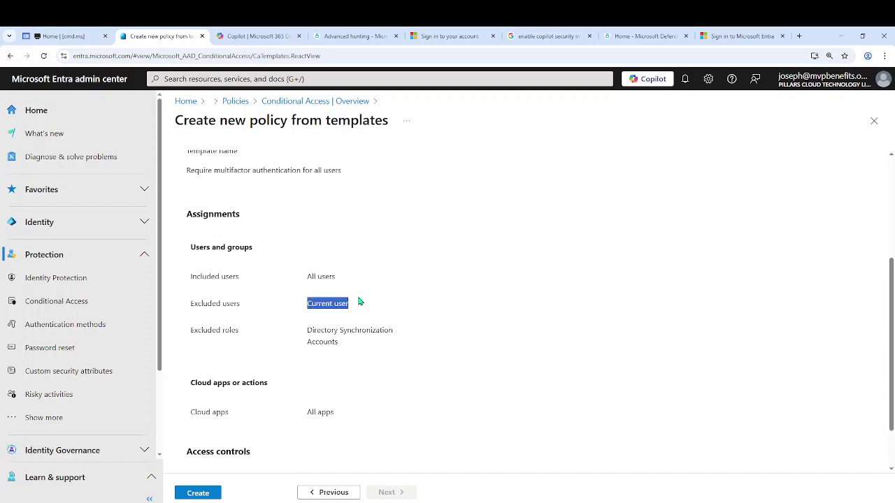
pyautogui.scroll(-1, 284, 317)
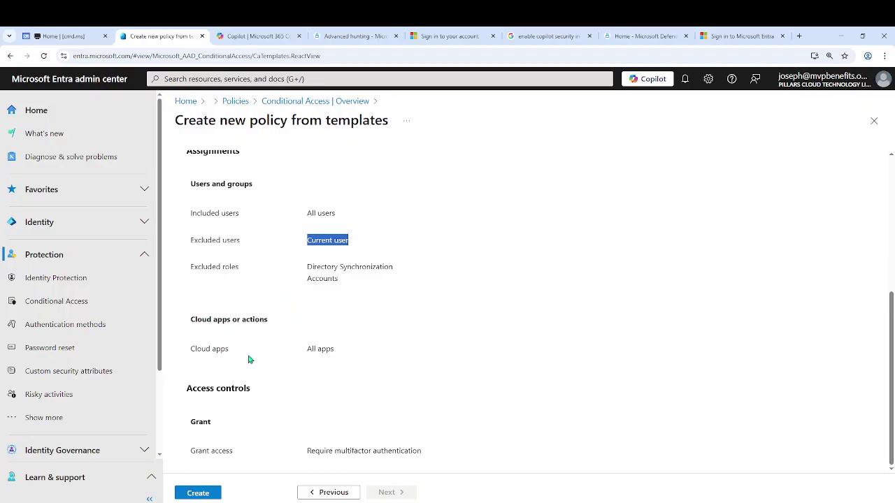
pyautogui.moveTo(335, 348); pyautogui.dragTo(300, 353)
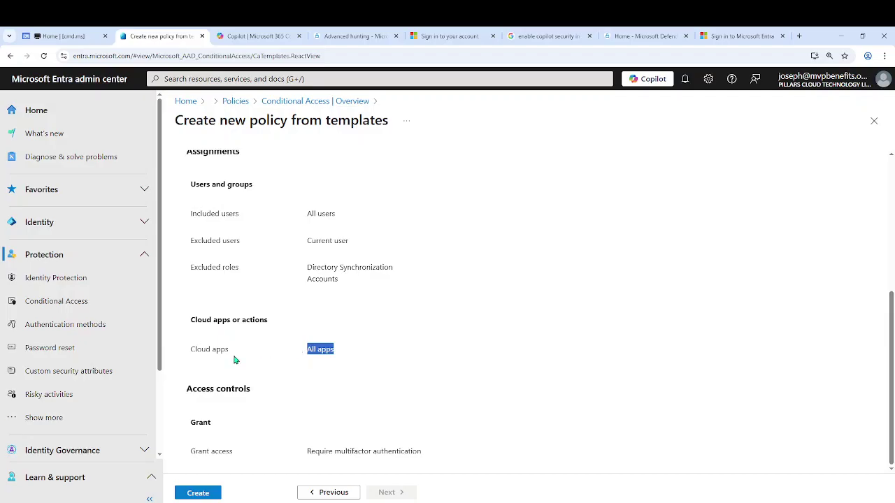
pyautogui.click(204, 494)
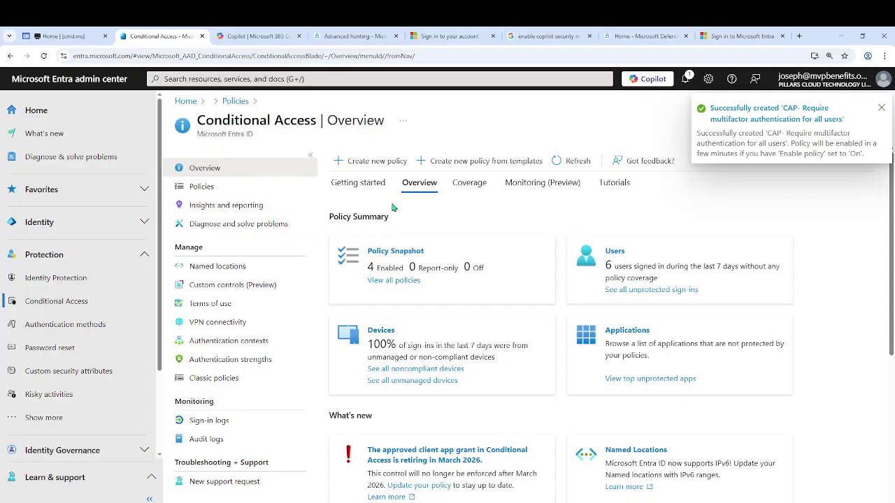
# - Open the "CAP- Require multifactor authentication for all users" policy from the policies list and show its user exclusions
pyautogui.click(203, 187)
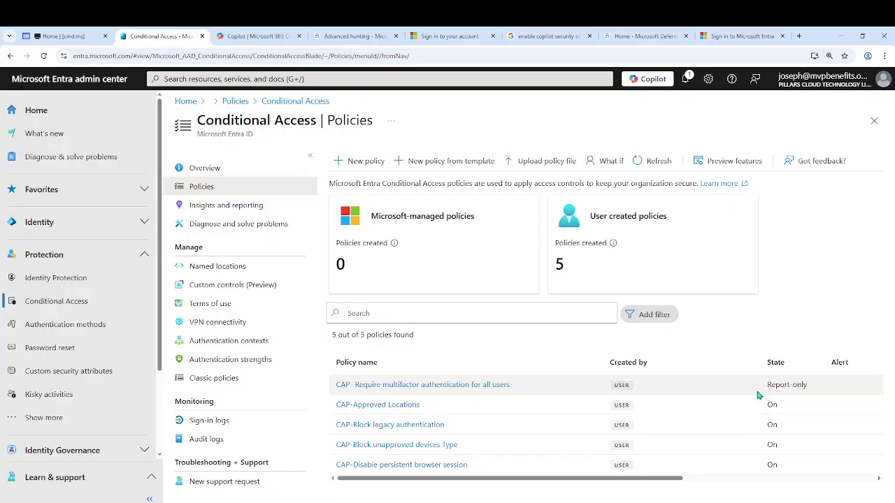
pyautogui.click(378, 385)
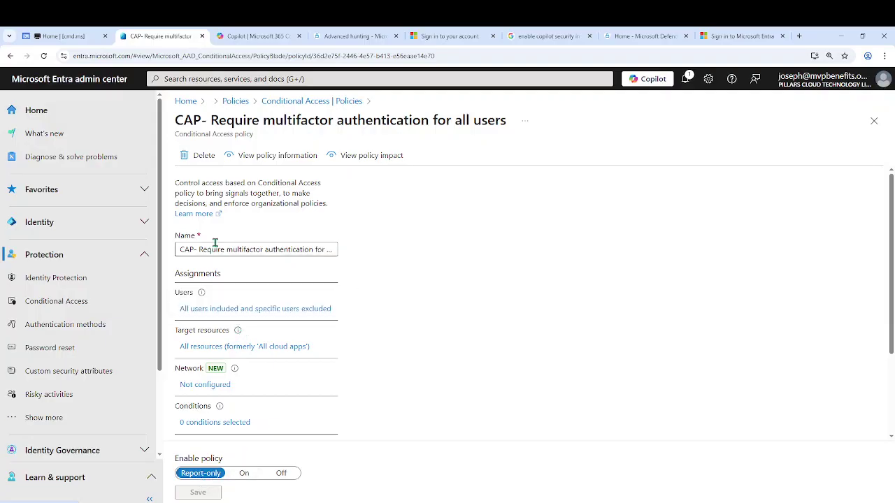
pyautogui.click(212, 315)
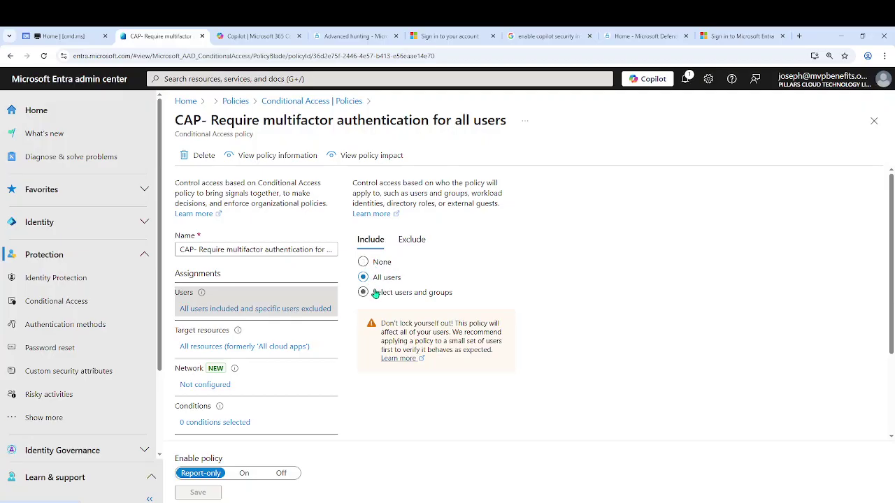
pyautogui.click(412, 239)
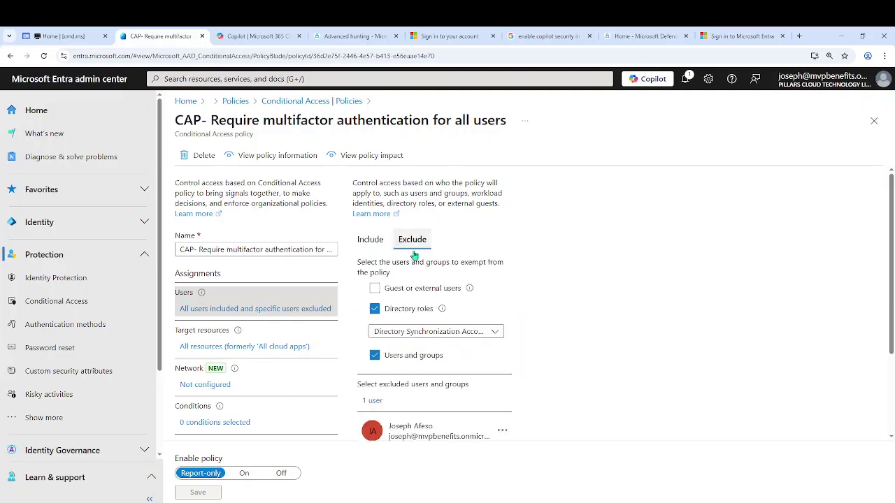
pyautogui.scroll(-1, 414, 427)
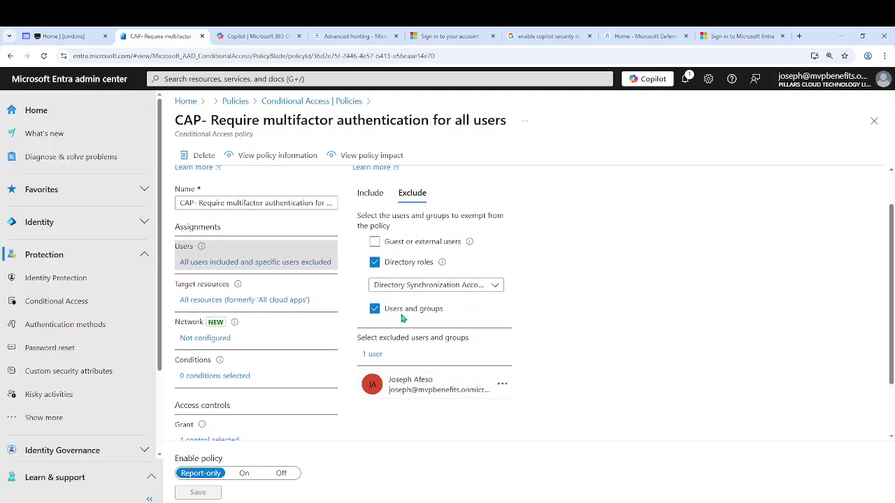
pyautogui.scroll(1, 416, 325)
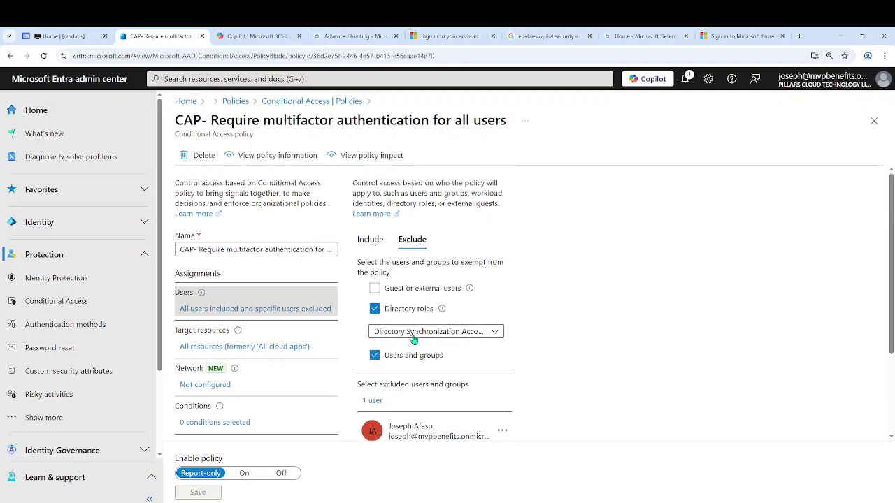
# - Search for two more users by first name and add them to the policy's excluded users and groups
pyautogui.click(377, 403)
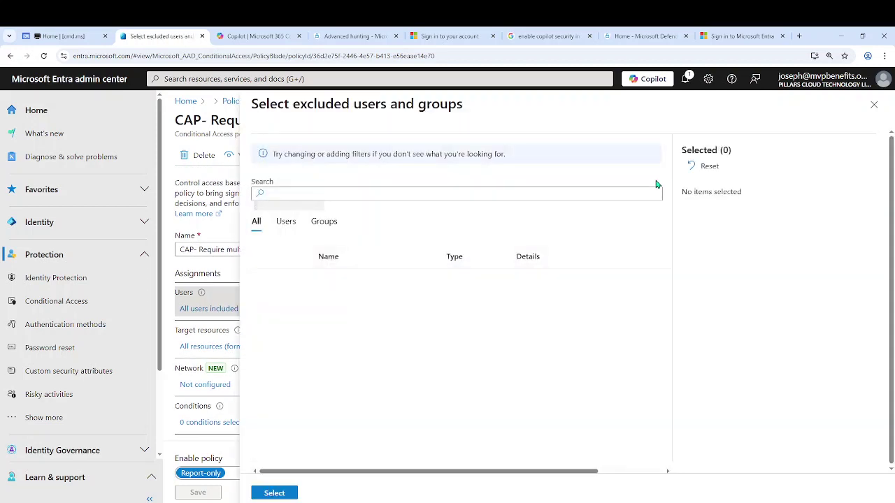
pyautogui.click(319, 193)
pyautogui.write('p')
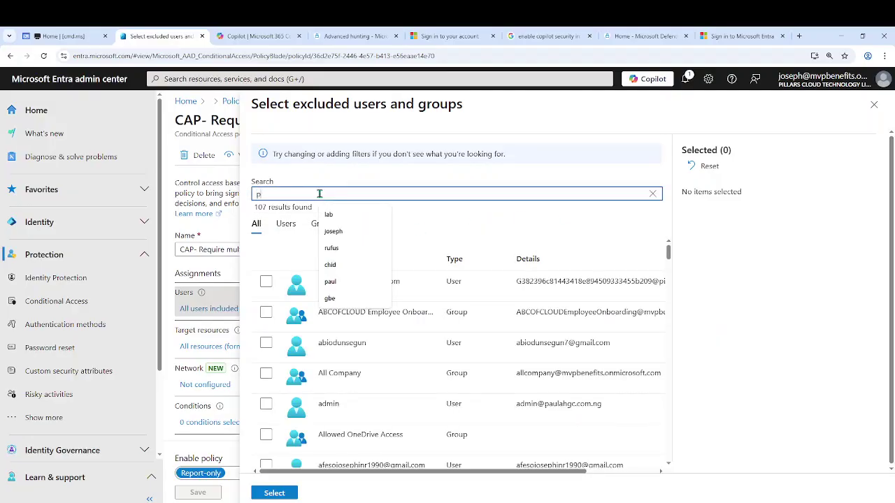
pyautogui.write('aul')
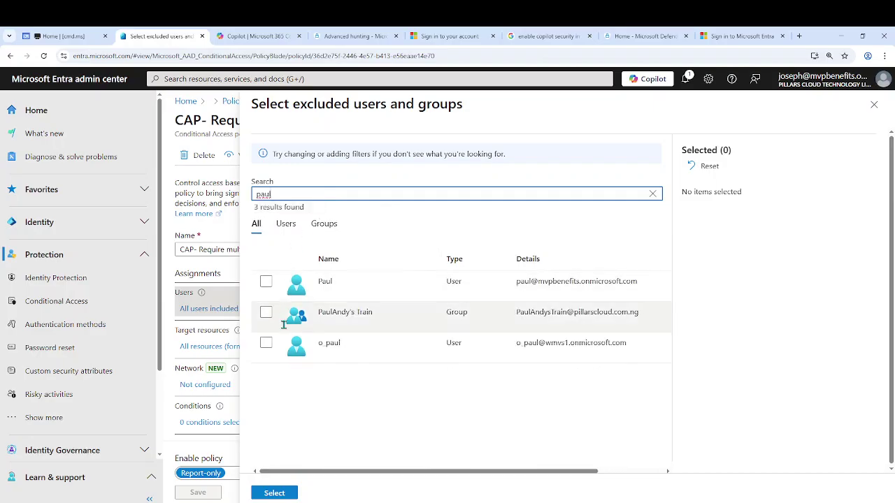
pyautogui.click(266, 281)
pyautogui.doubleClick(277, 195)
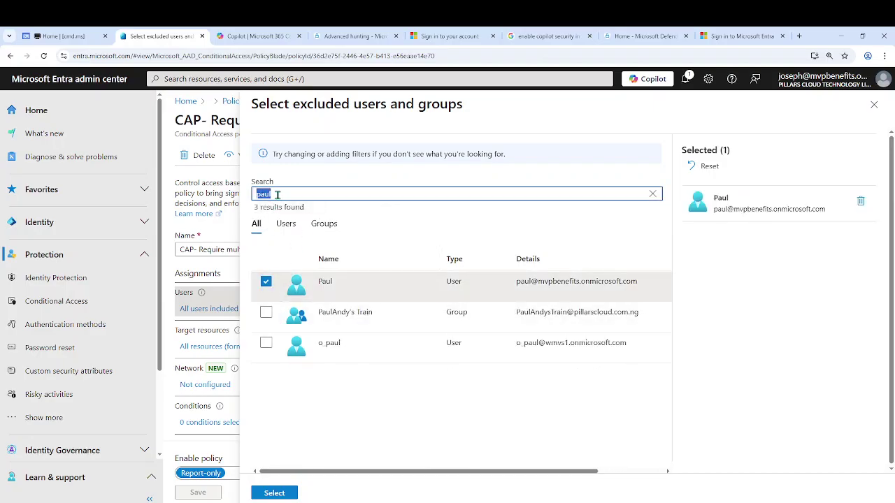
pyautogui.write('gbenga')
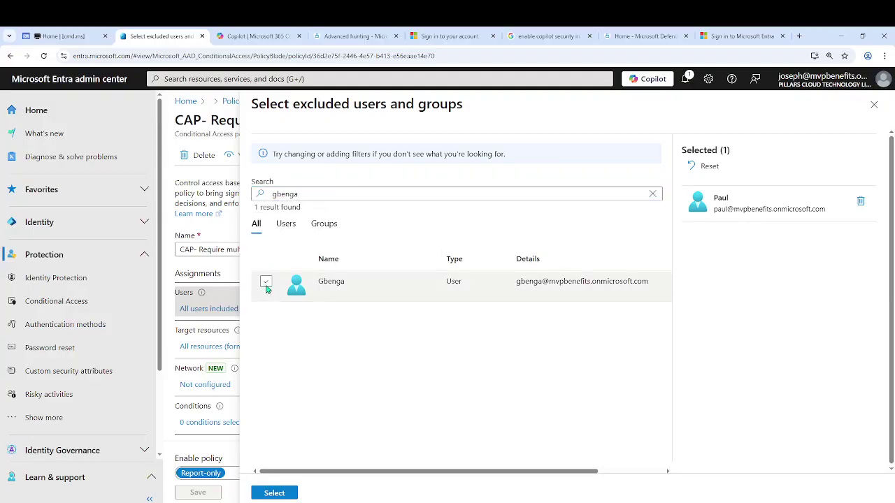
pyautogui.click(266, 281)
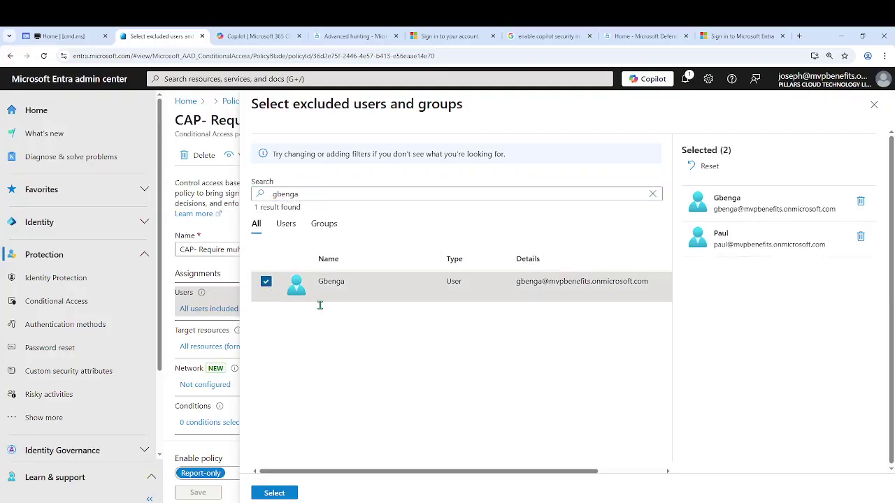
pyautogui.click(274, 494)
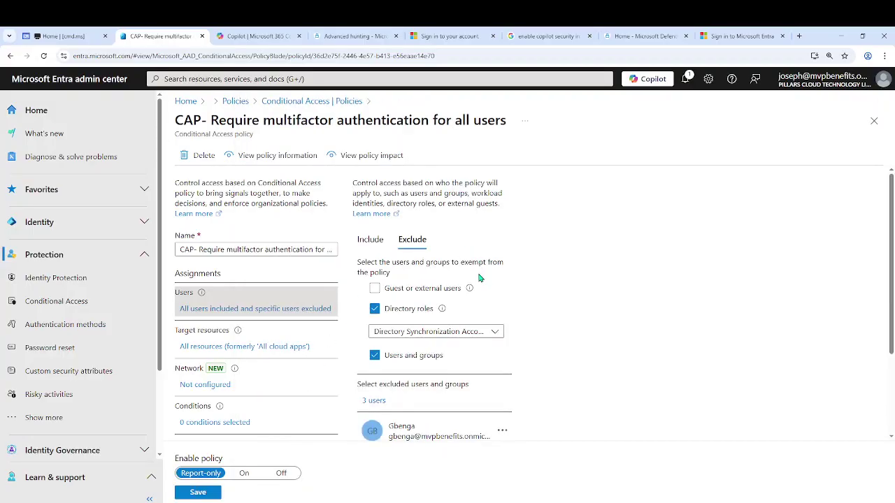
pyautogui.scroll(-3, 480, 278)
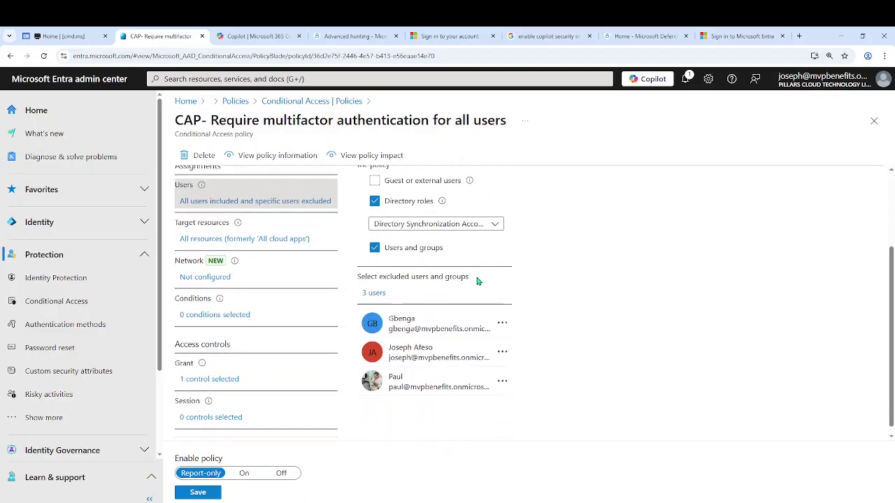
# - Switch the multifactor authentication policy from report-only to On, save it and dismiss the update notification
pyautogui.click(244, 474)
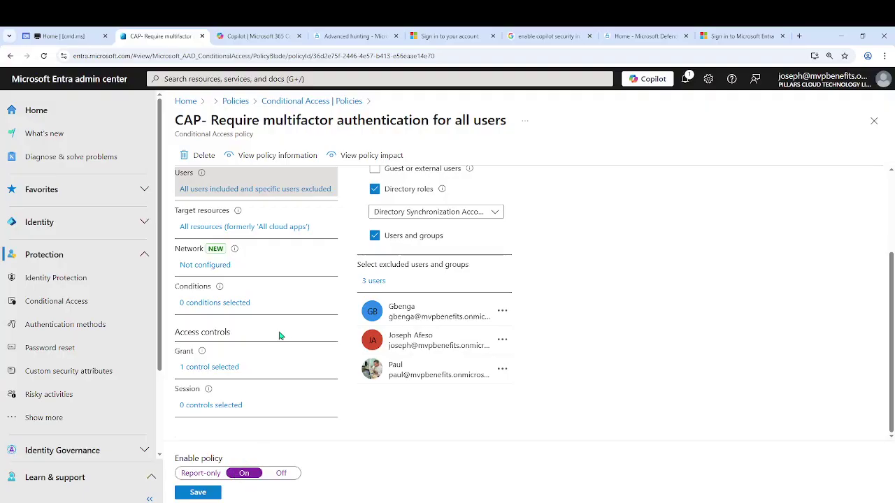
pyautogui.click(205, 493)
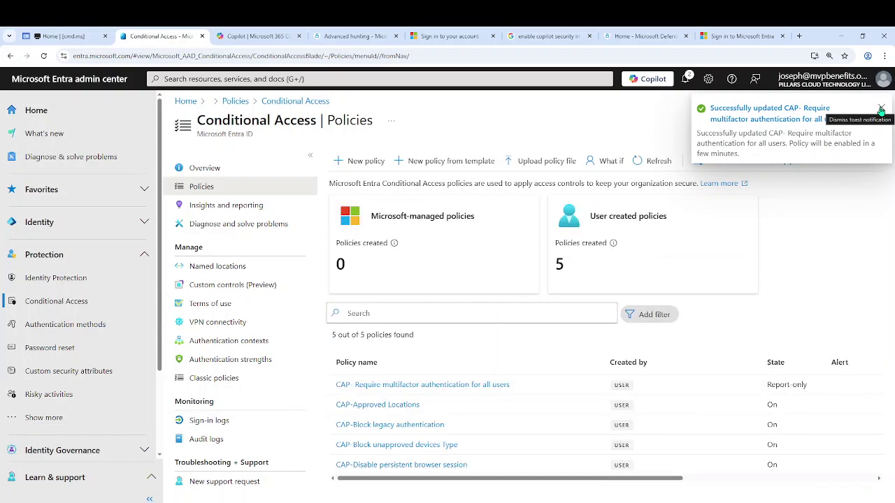
pyautogui.click(882, 108)
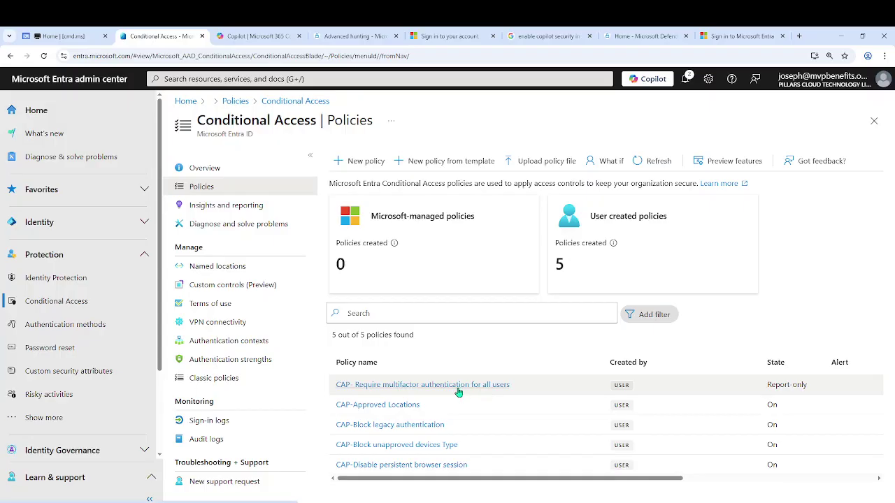
# - Reopen the "CAP- Require multifactor authentication for all users" policy and check its name, assignments, access controls and enabled state
pyautogui.click(393, 385)
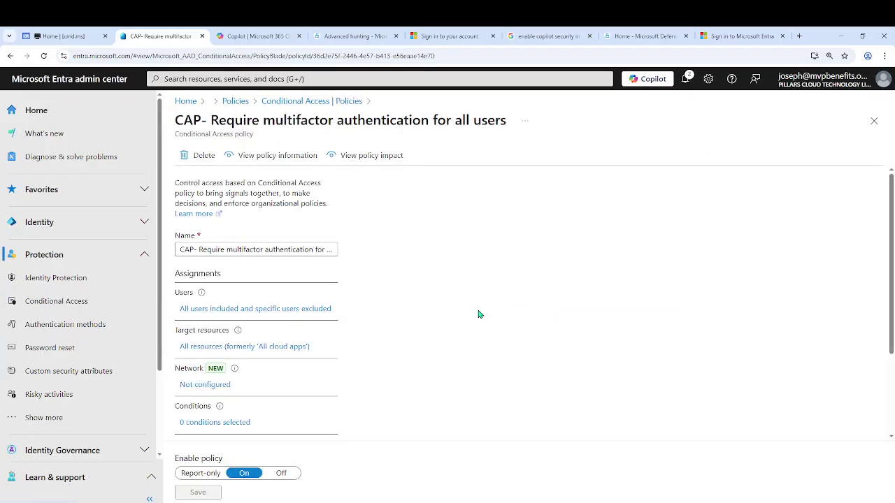
pyautogui.scroll(-2, 255, 395)
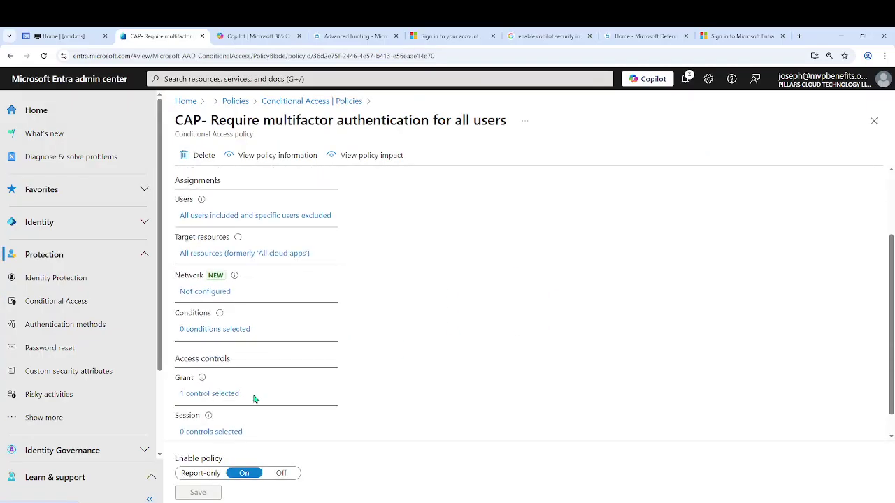
pyautogui.scroll(2, 258, 402)
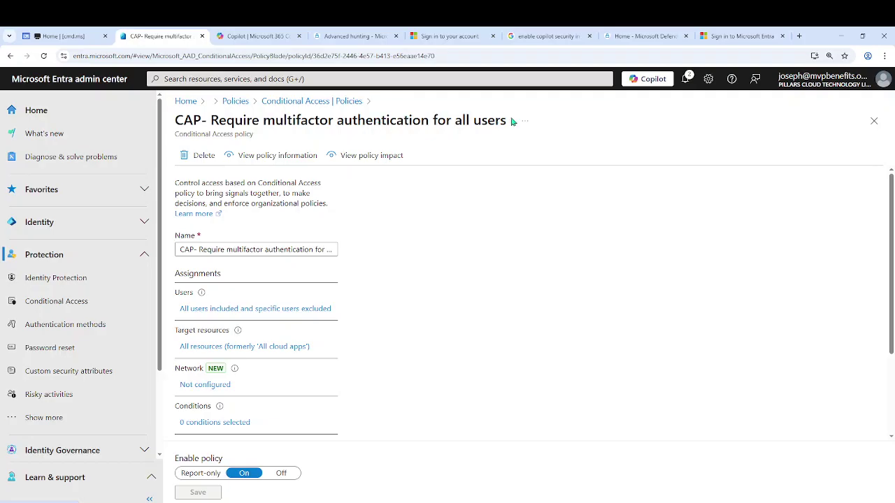
pyautogui.moveTo(509, 121); pyautogui.dragTo(174, 120)
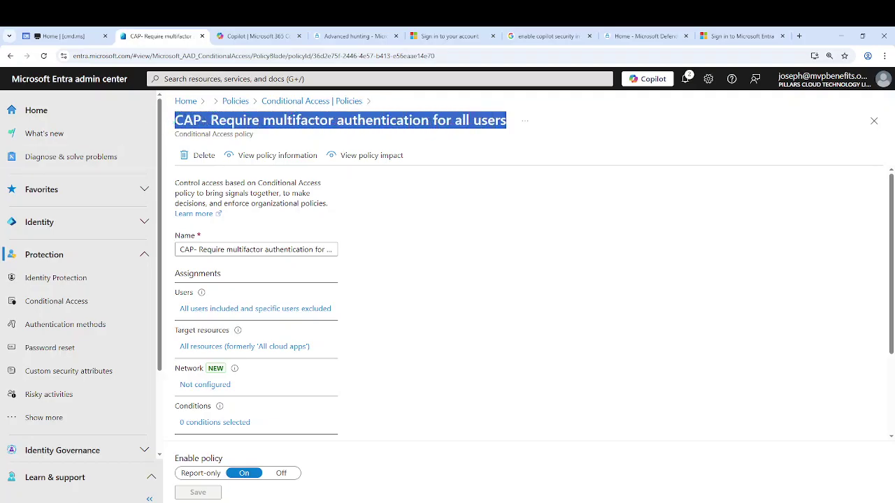